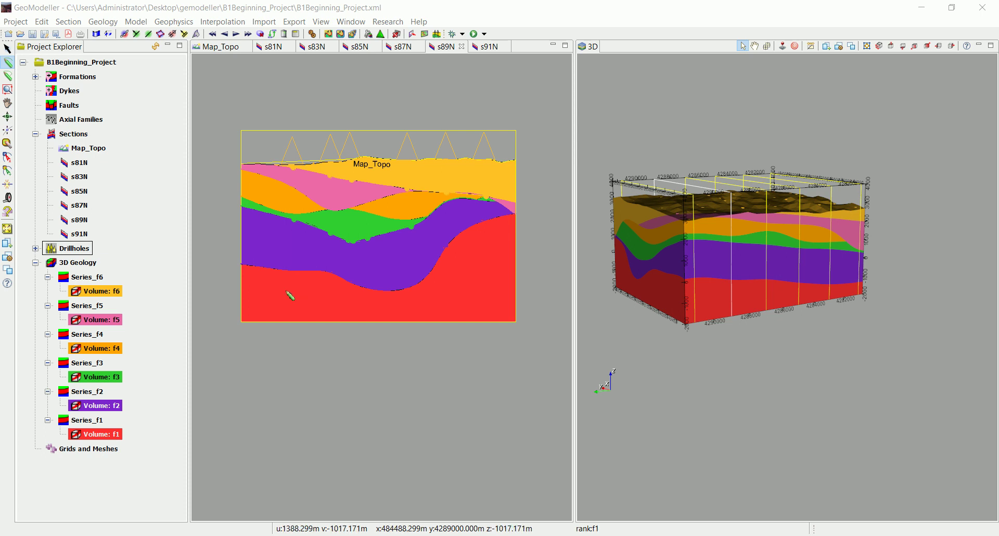
- Pick two drillholes in the Map_Topo section, then hide the 3D Geology model
{"action": "left_click", "coordinate": [293, 146]}
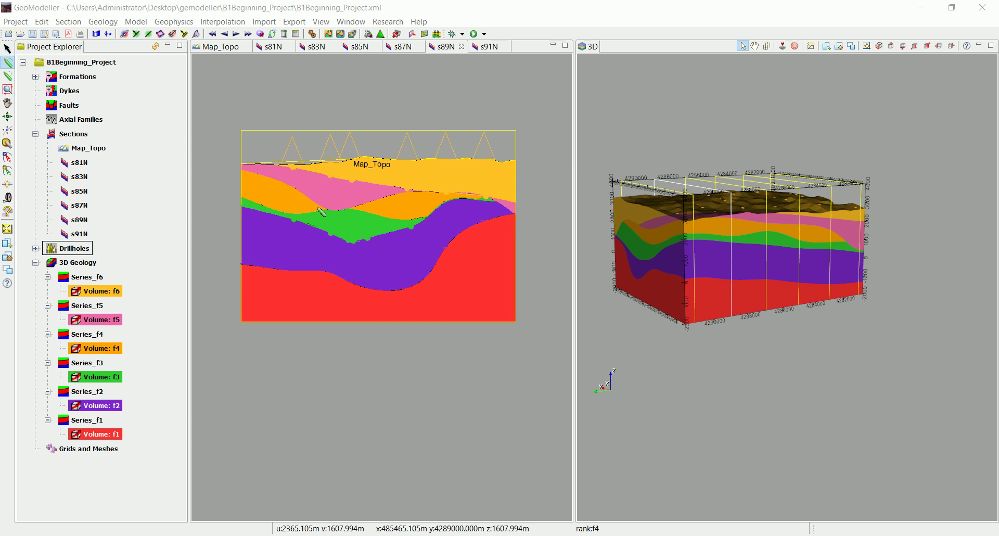
{"action": "left_click", "coordinate": [406, 263]}
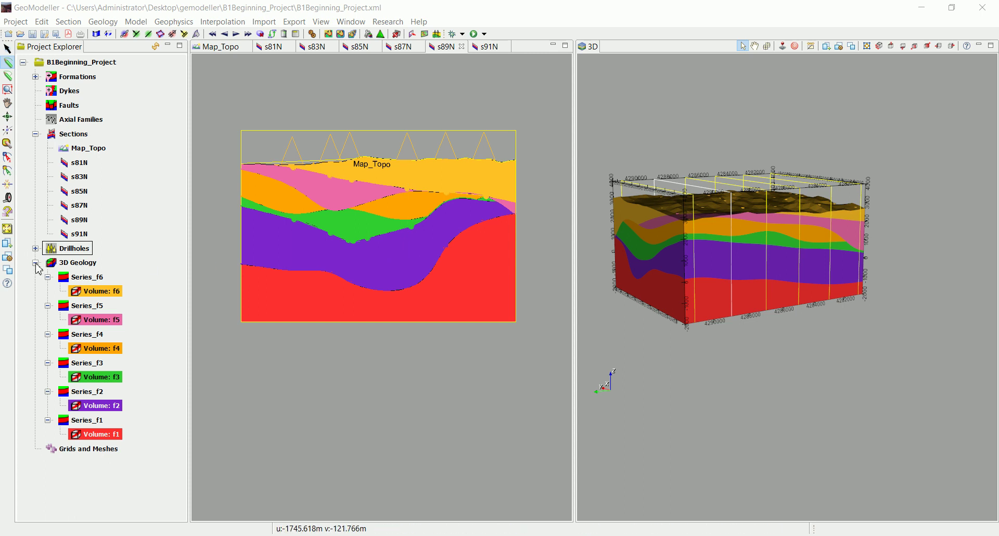
{"action": "left_click", "coordinate": [35, 263]}
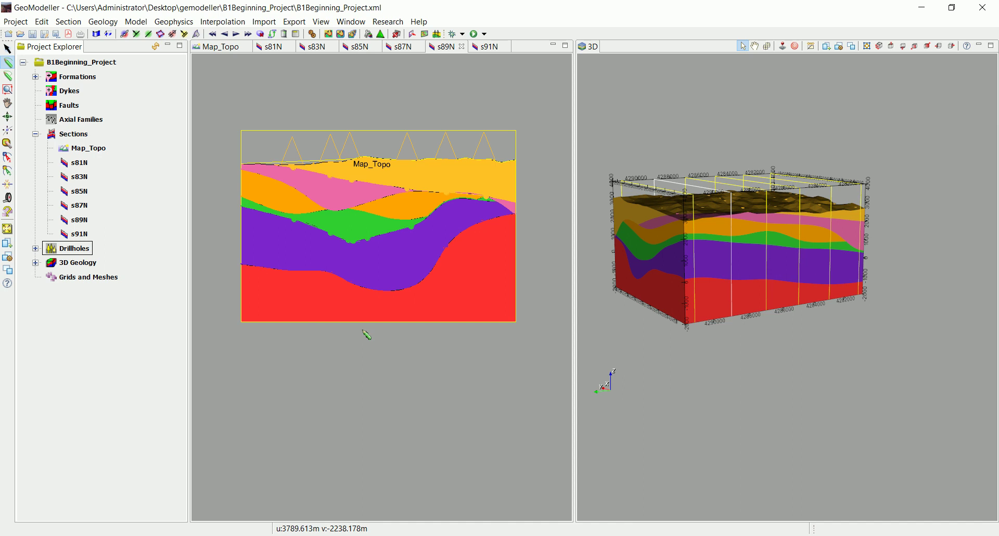
{"action": "left_click", "coordinate": [100, 286]}
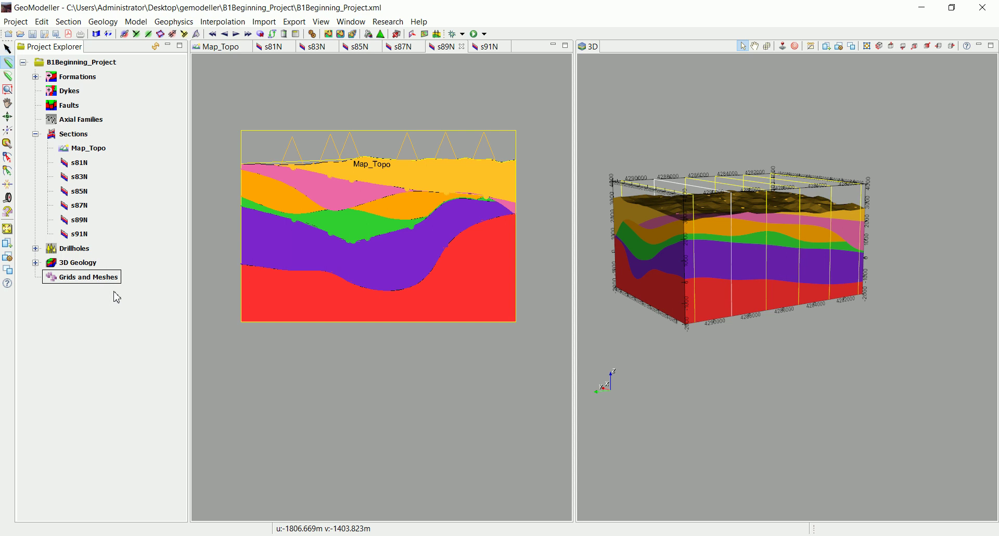
{"action": "right_click", "coordinate": [59, 261]}
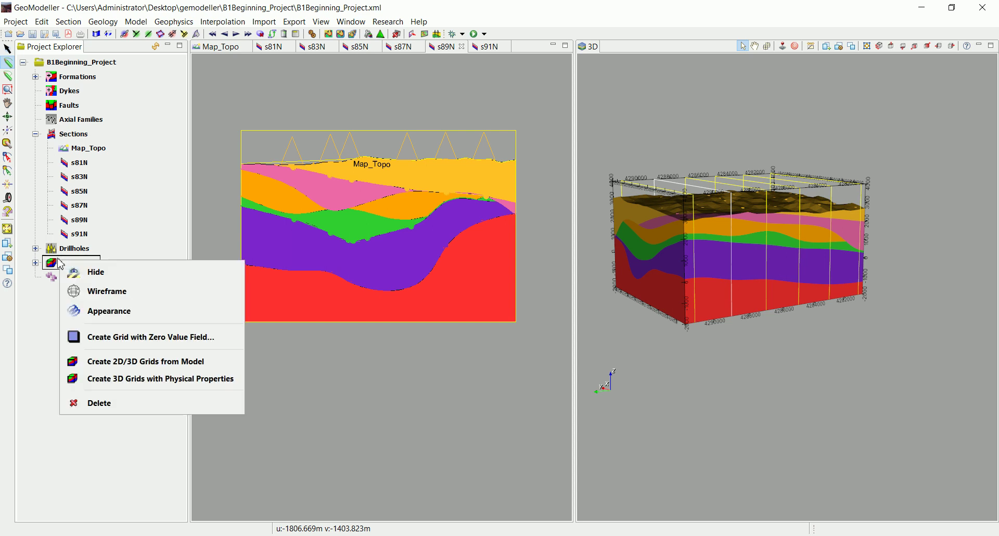
{"action": "left_click", "coordinate": [99, 282]}
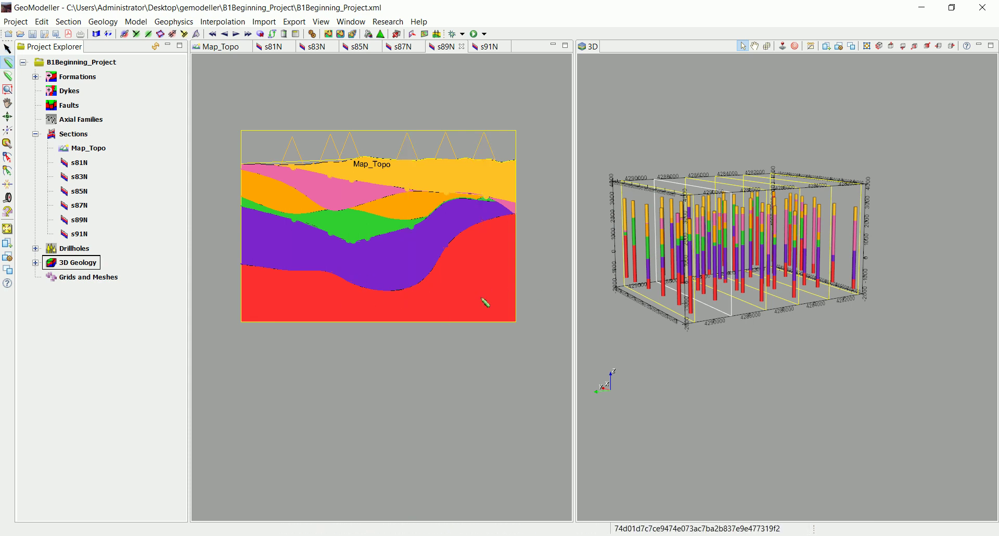
- Hide the drillholes from the 3D view
{"action": "left_click_drag", "start_coordinate": [657, 253], "coordinate": [585, 257]}
{"action": "left_click", "coordinate": [68, 248]}
{"action": "right_click", "coordinate": [69, 250]}
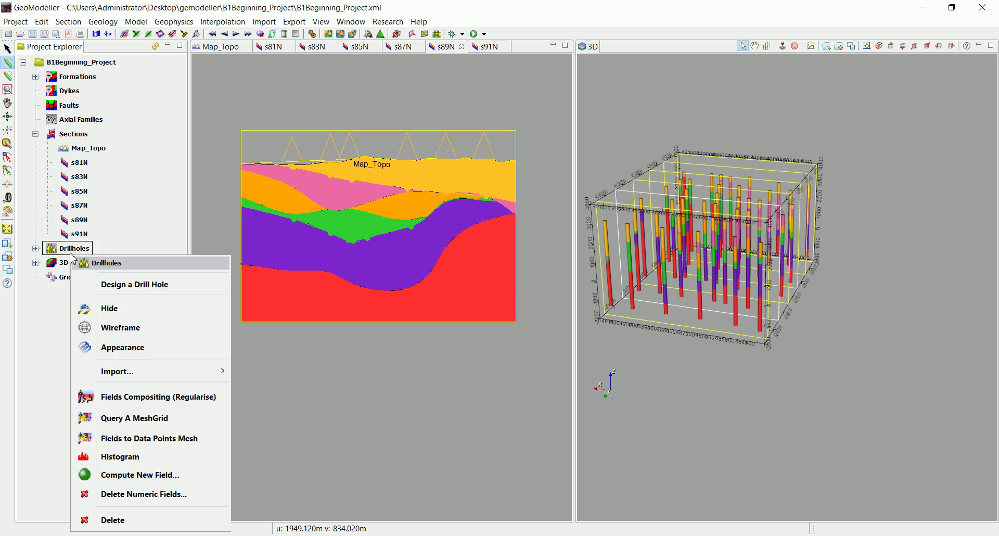
{"action": "left_click", "coordinate": [99, 306]}
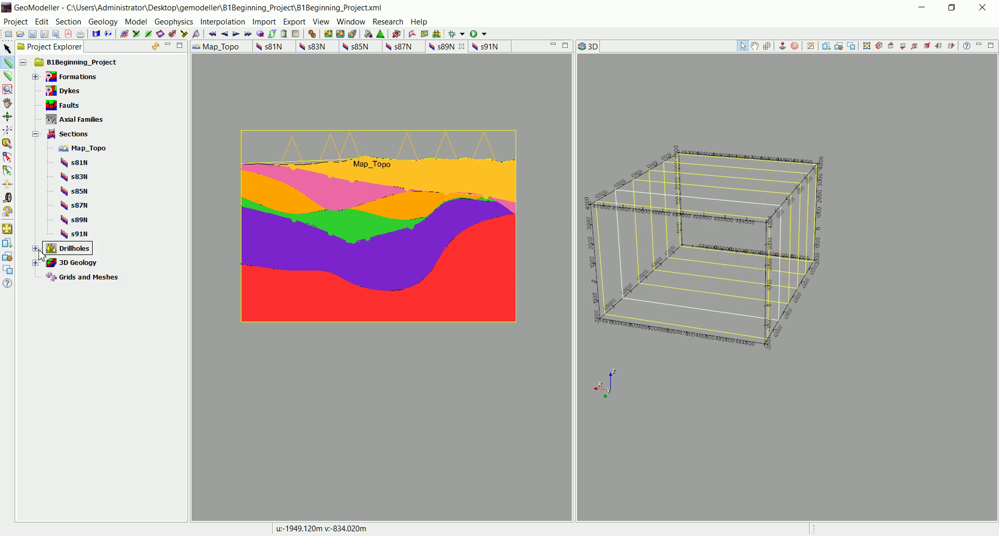
- Convert the drillholes' Au field into a data points mesh grid named DrillholesFields
{"action": "right_click", "coordinate": [77, 249]}
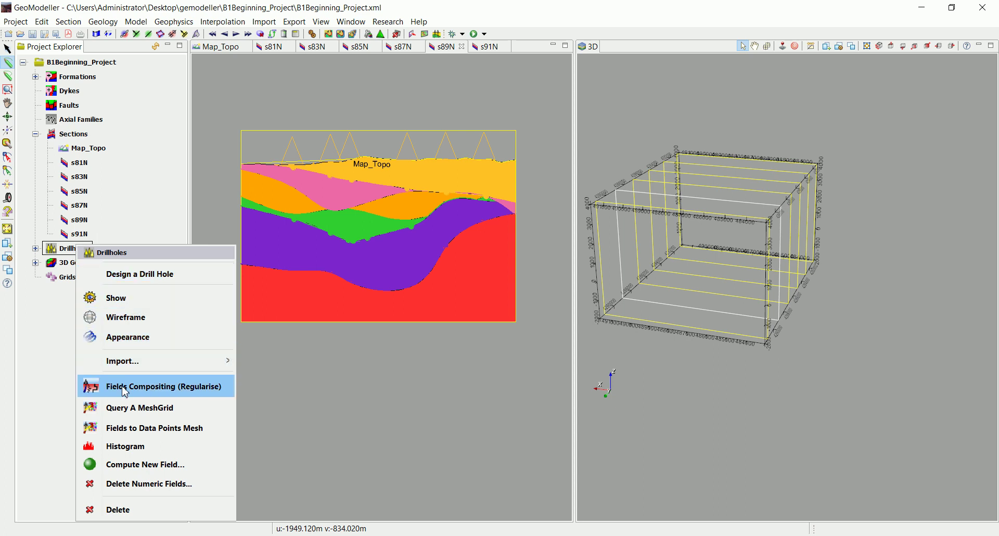
{"action": "left_click", "coordinate": [174, 432]}
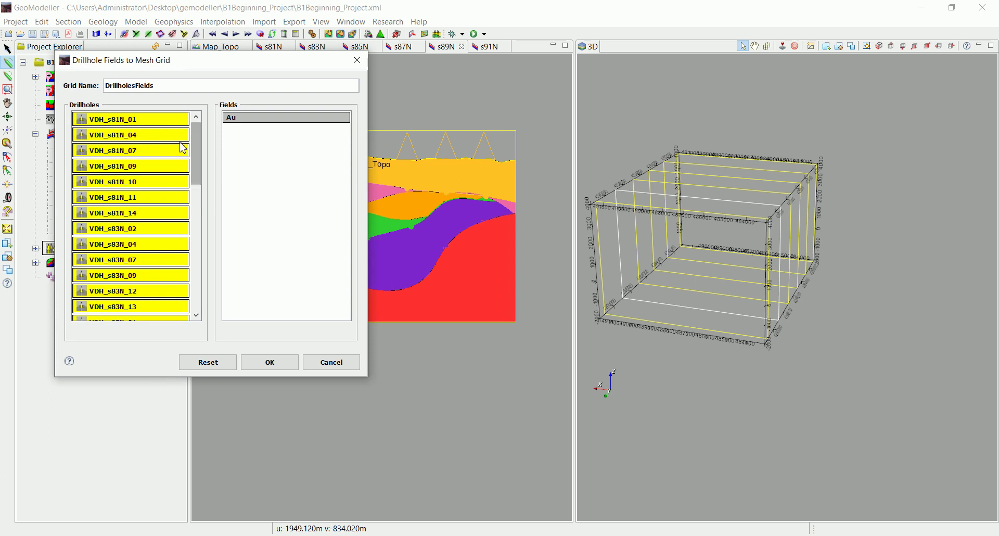
{"action": "left_click_drag", "start_coordinate": [196, 156], "coordinate": [245, 138]}
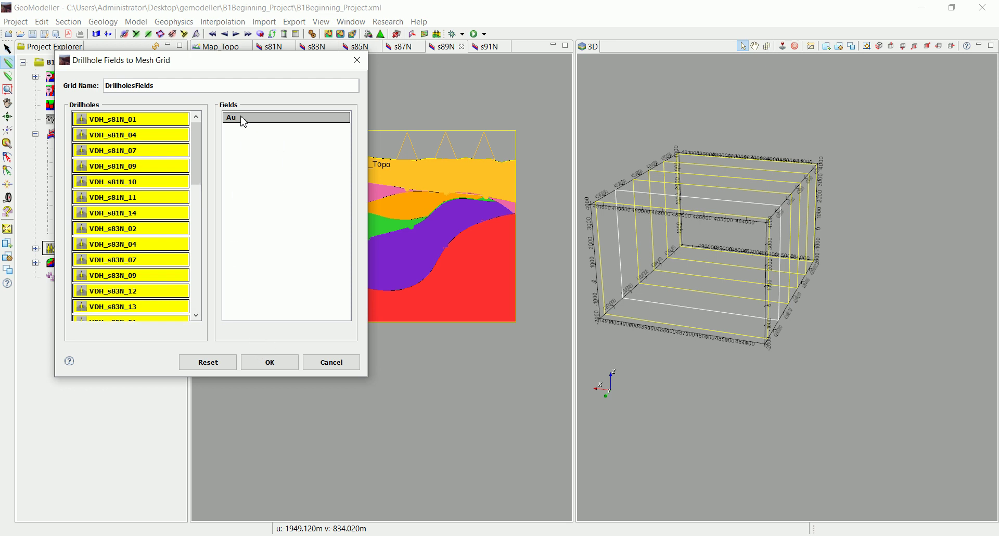
{"action": "left_click", "coordinate": [274, 363]}
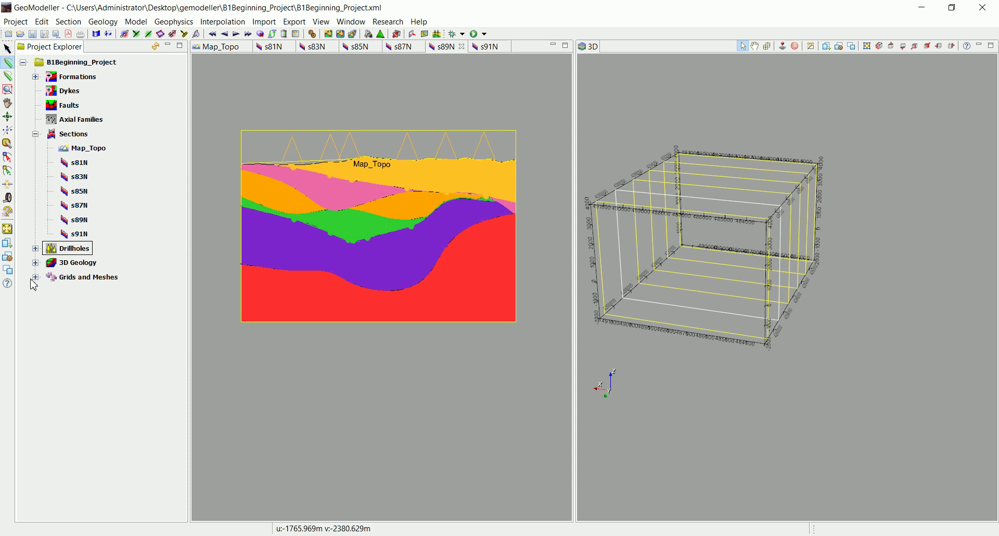
- Expand Grids and Meshes and DrillholesFields to reveal the Au field, orbiting toward a top-down view
{"action": "left_click", "coordinate": [35, 277]}
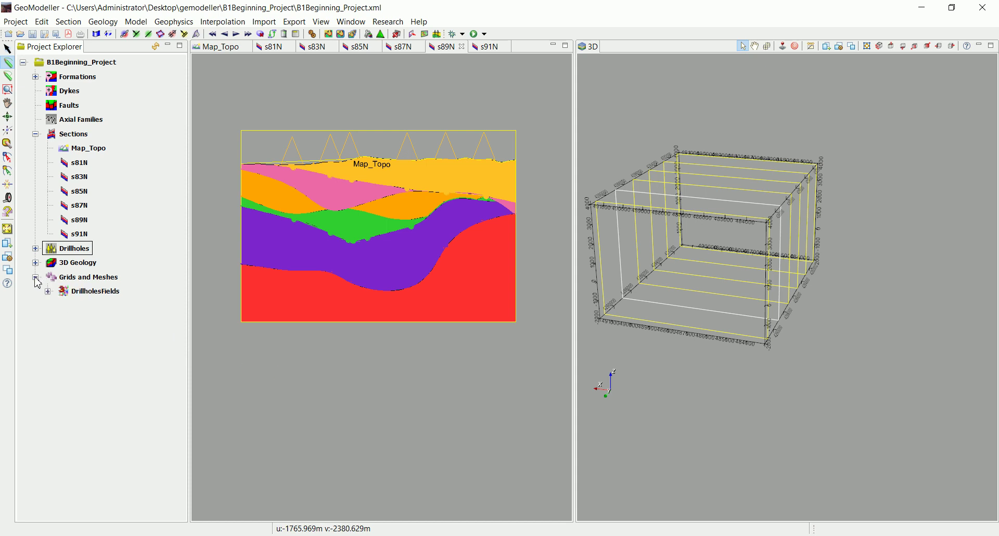
{"action": "left_click", "coordinate": [88, 292]}
{"action": "left_click", "coordinate": [47, 292]}
{"action": "left_click", "coordinate": [85, 307]}
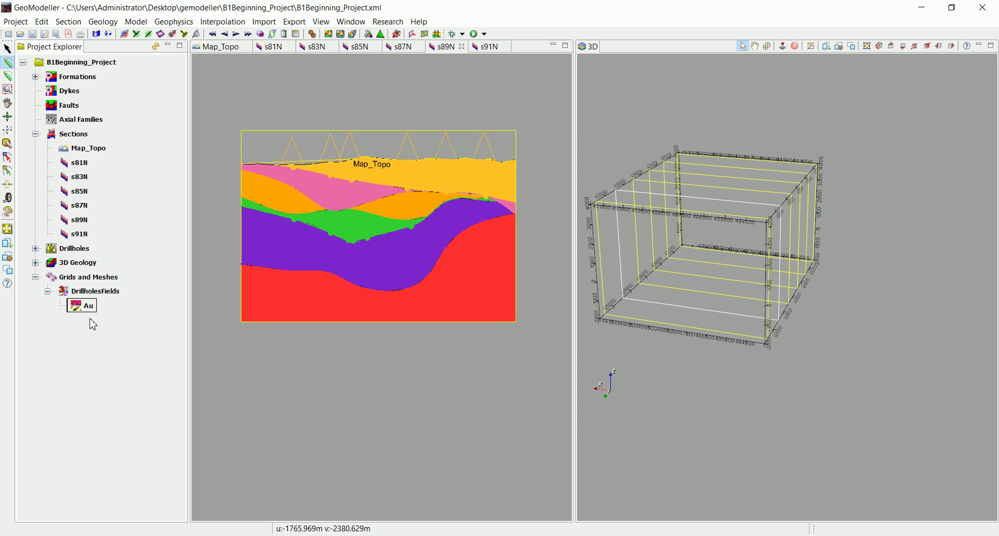
{"action": "left_click_drag", "start_coordinate": [727, 270], "coordinate": [714, 339]}
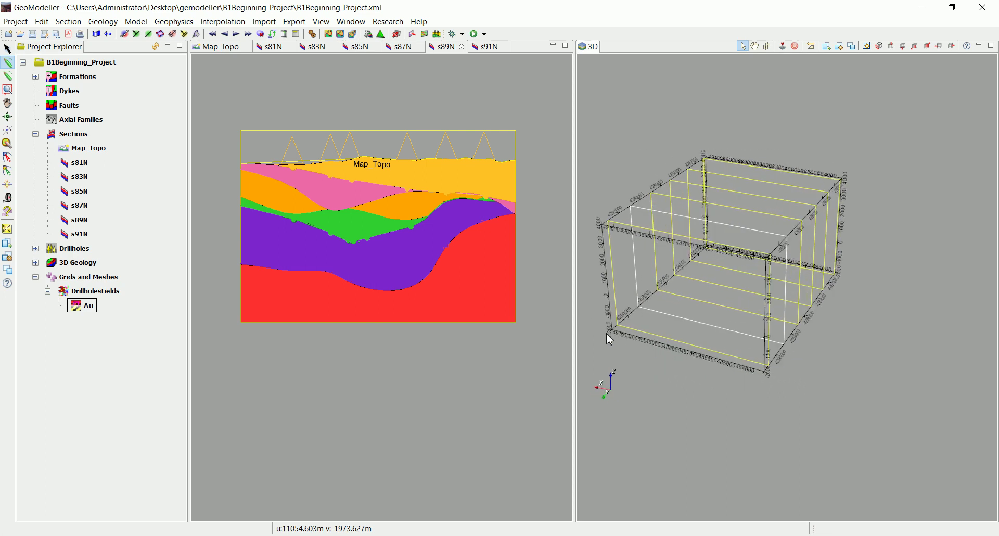
{"action": "right_click", "coordinate": [90, 313]}
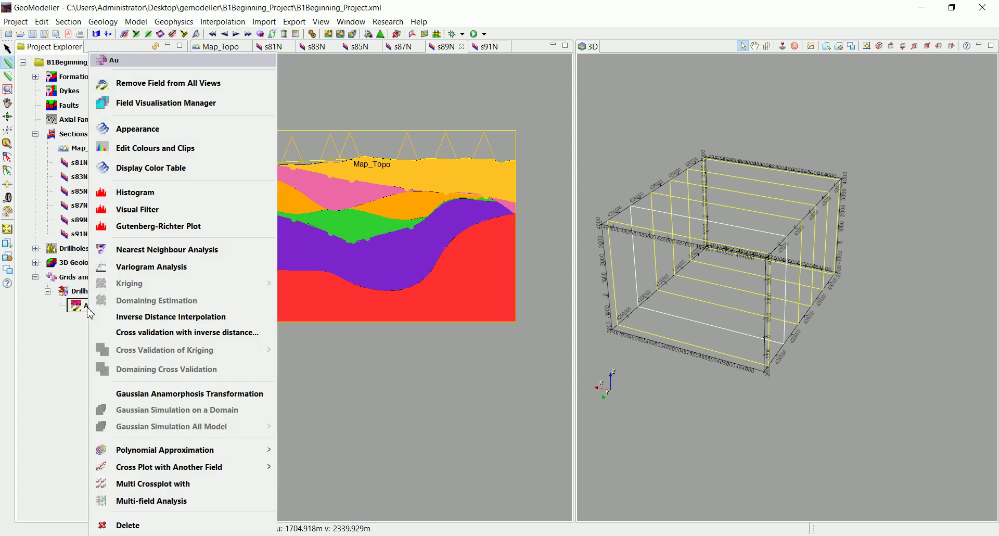
{"action": "left_click", "coordinate": [78, 318]}
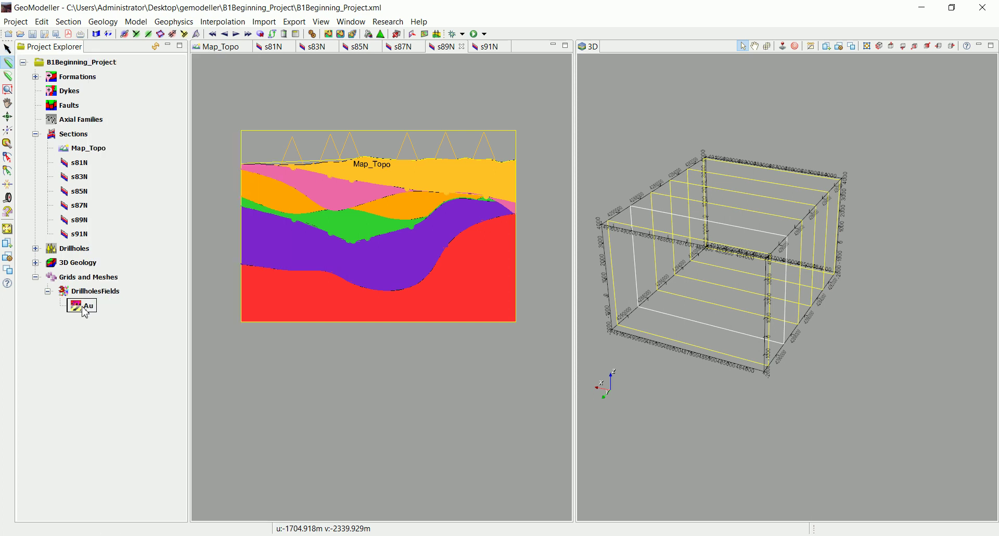
{"action": "right_click", "coordinate": [88, 295]}
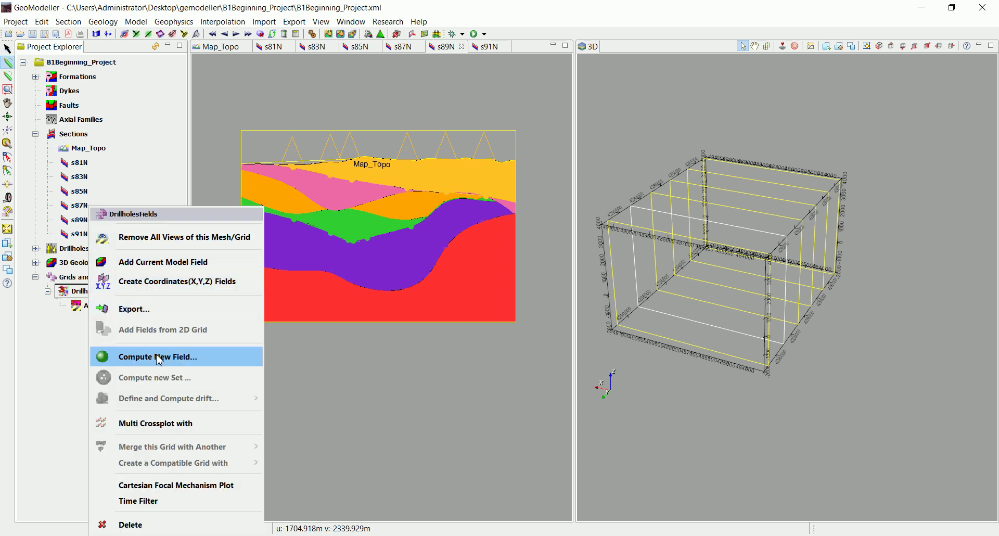
{"action": "left_click", "coordinate": [41, 334]}
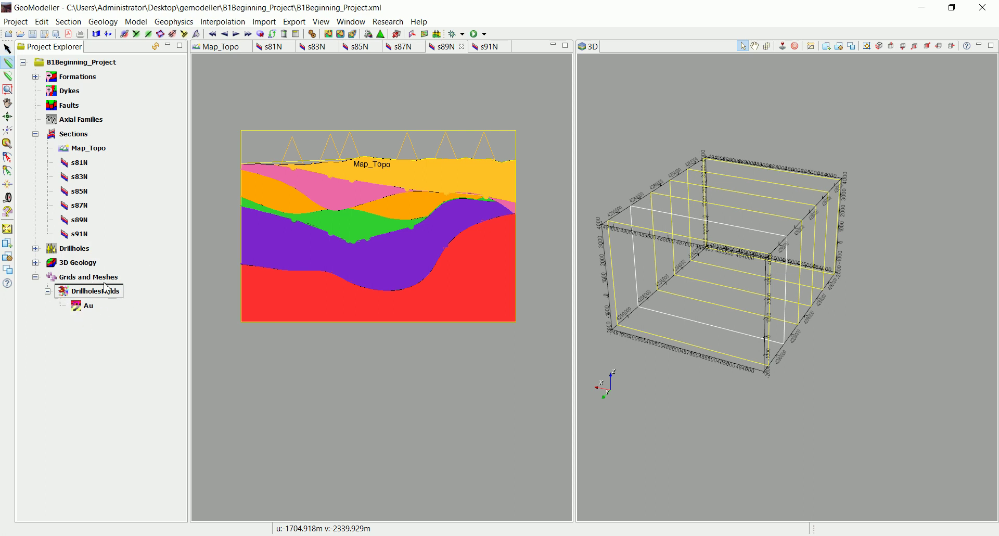
{"action": "left_click", "coordinate": [79, 310]}
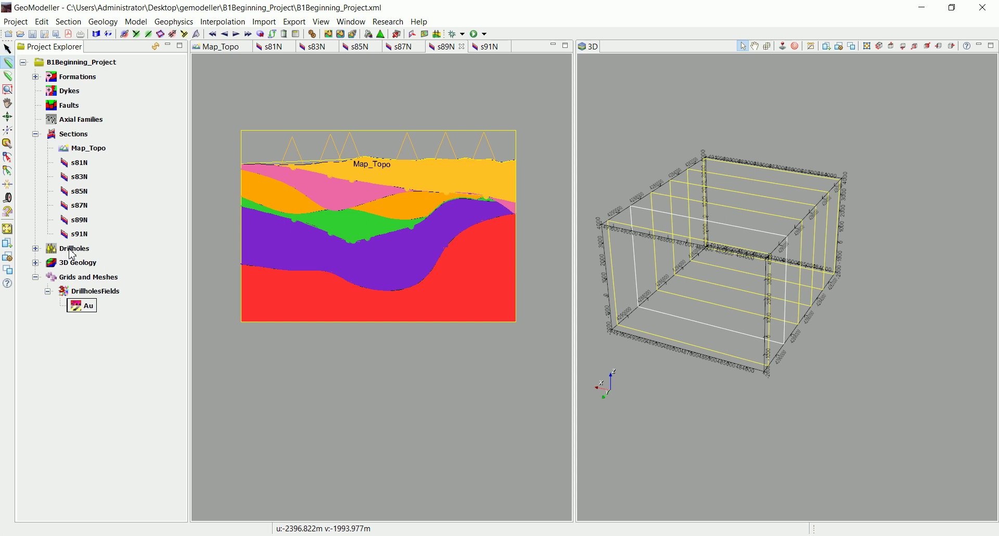
{"action": "right_click", "coordinate": [83, 314]}
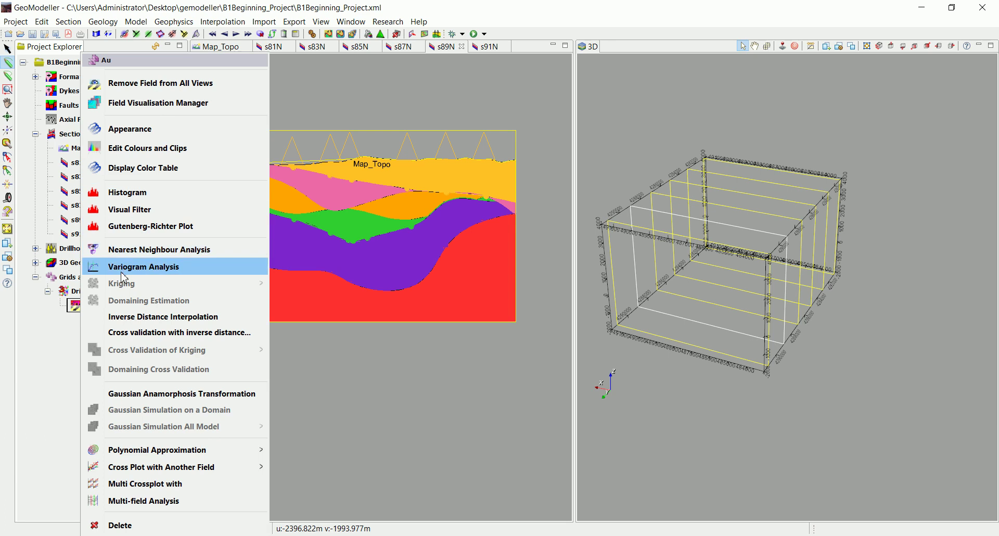
{"action": "left_click", "coordinate": [38, 369]}
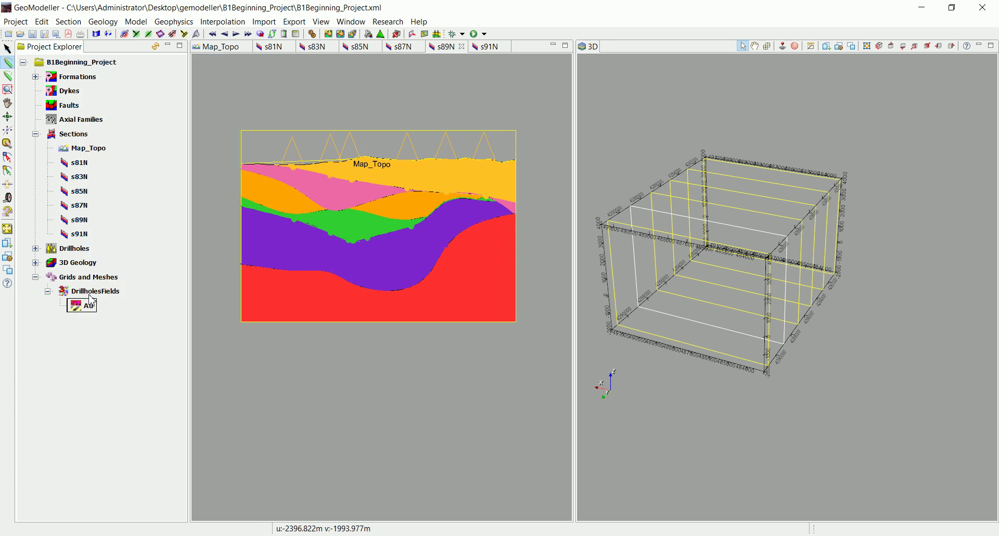
{"action": "right_click", "coordinate": [91, 291]}
- Open the calculator for DrillholesFields and insert Au into the expression
{"action": "left_click", "coordinate": [135, 358]}
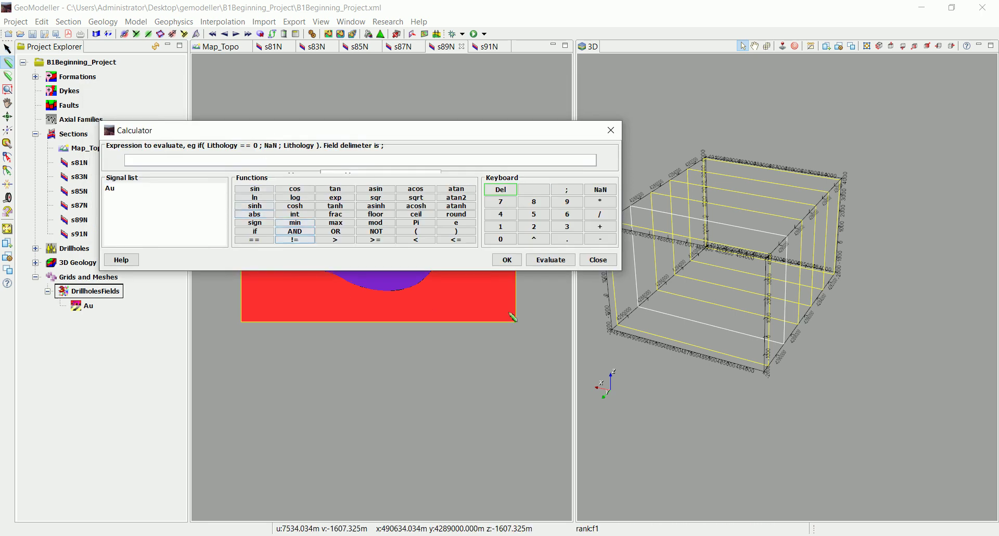
{"action": "left_click_drag", "start_coordinate": [614, 274], "coordinate": [614, 371]}
{"action": "left_click_drag", "start_coordinate": [319, 134], "coordinate": [507, 138]}
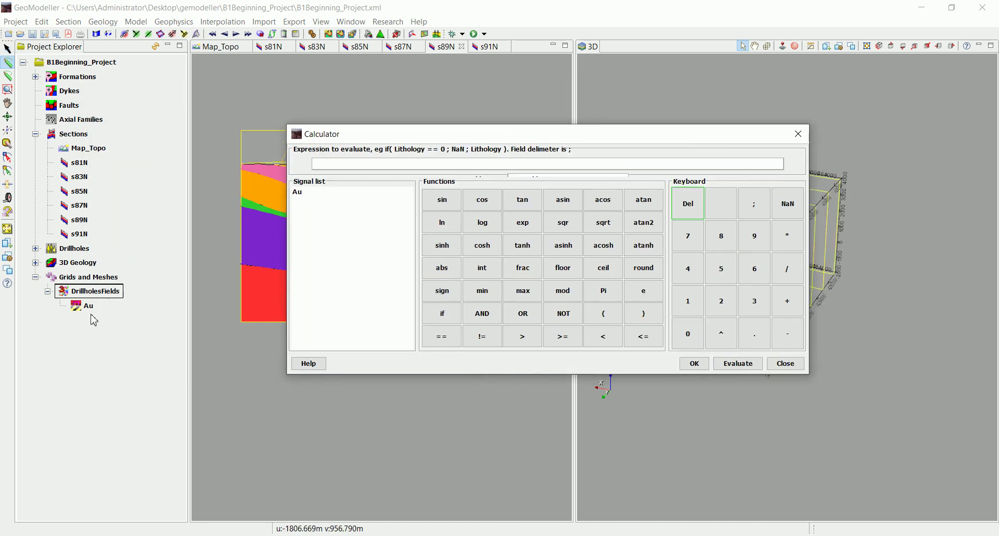
{"action": "double_click", "coordinate": [305, 192]}
{"action": "double_click", "coordinate": [347, 164]}
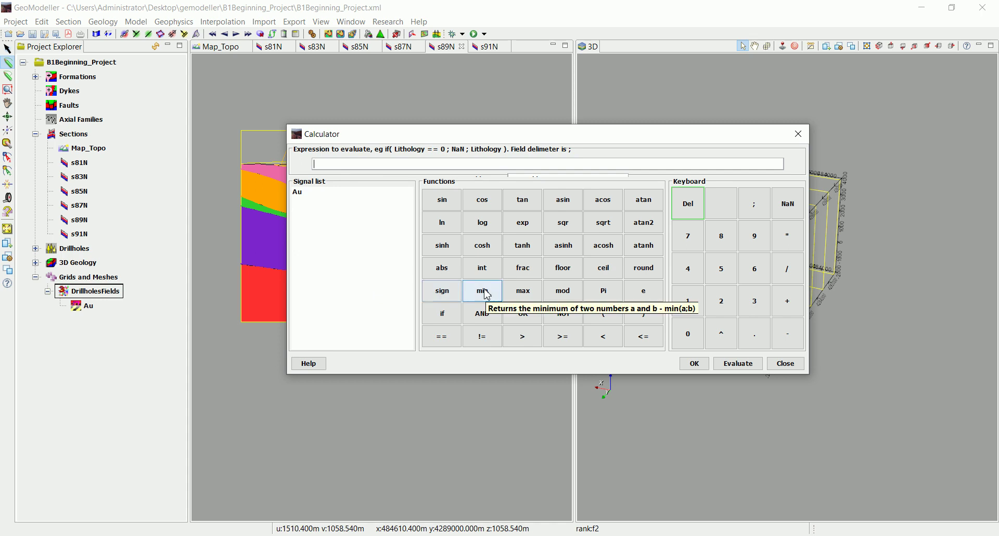
- Enter ln( Au ), submit it, and dismiss the Operator Expected error
{"action": "left_click", "coordinate": [443, 222]}
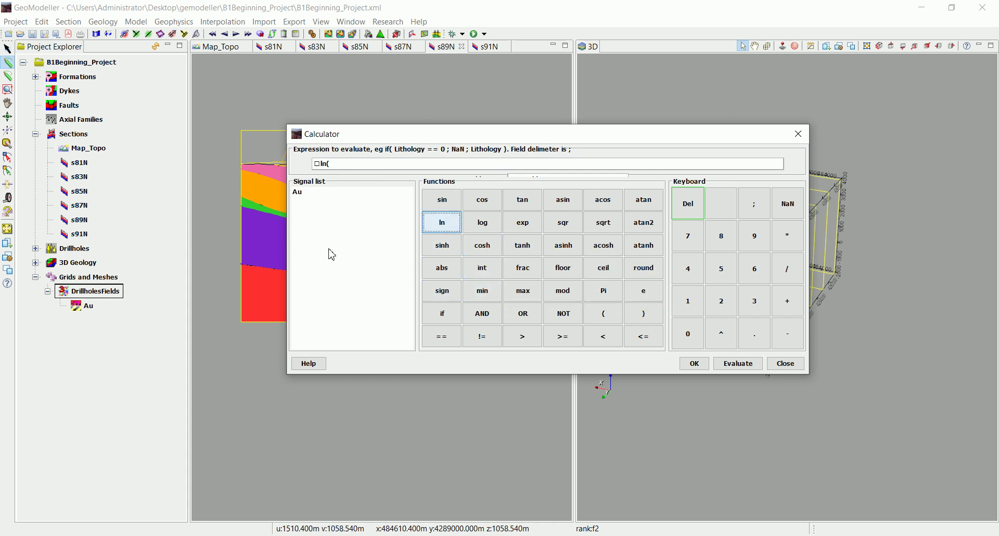
{"action": "double_click", "coordinate": [301, 199]}
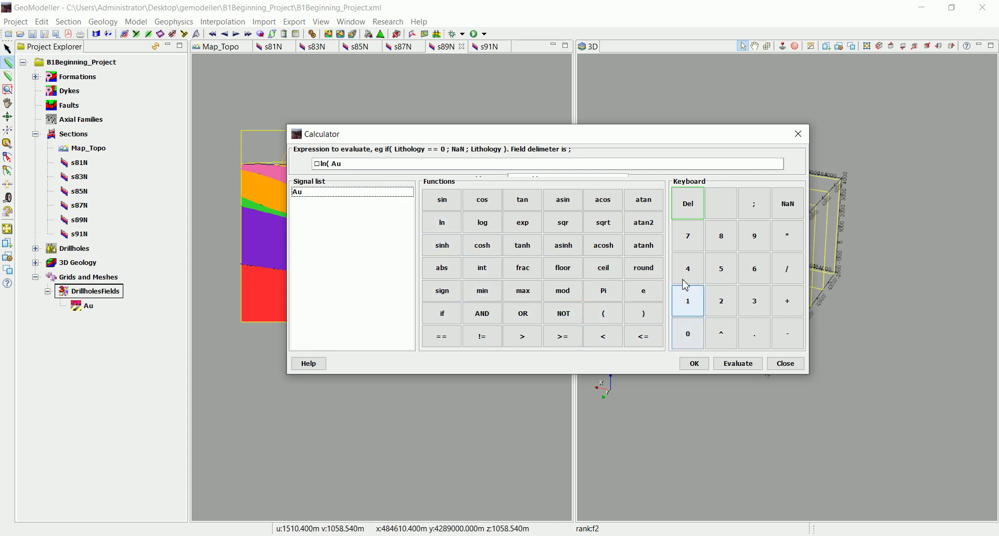
{"action": "left_click", "coordinate": [643, 314]}
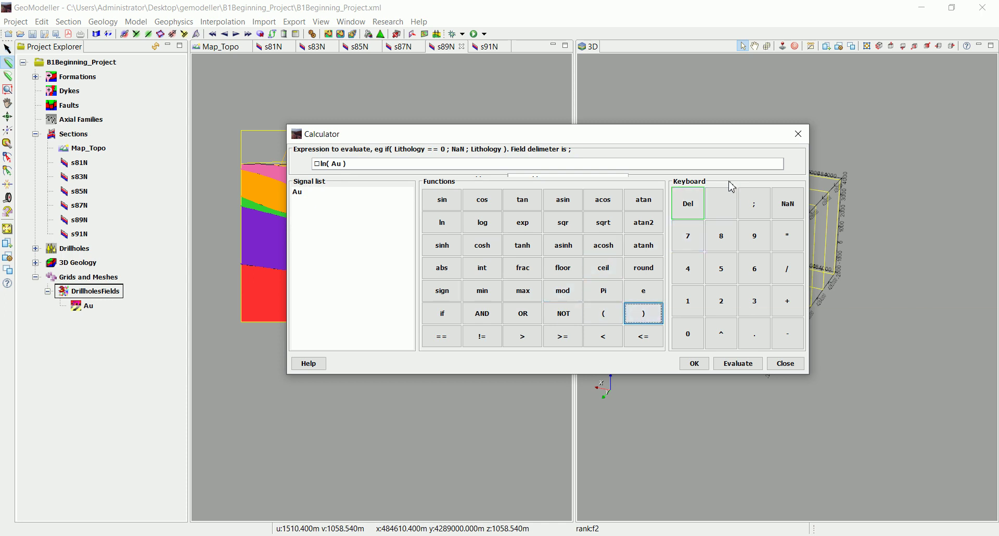
{"action": "left_click_drag", "start_coordinate": [457, 374], "coordinate": [468, 415]}
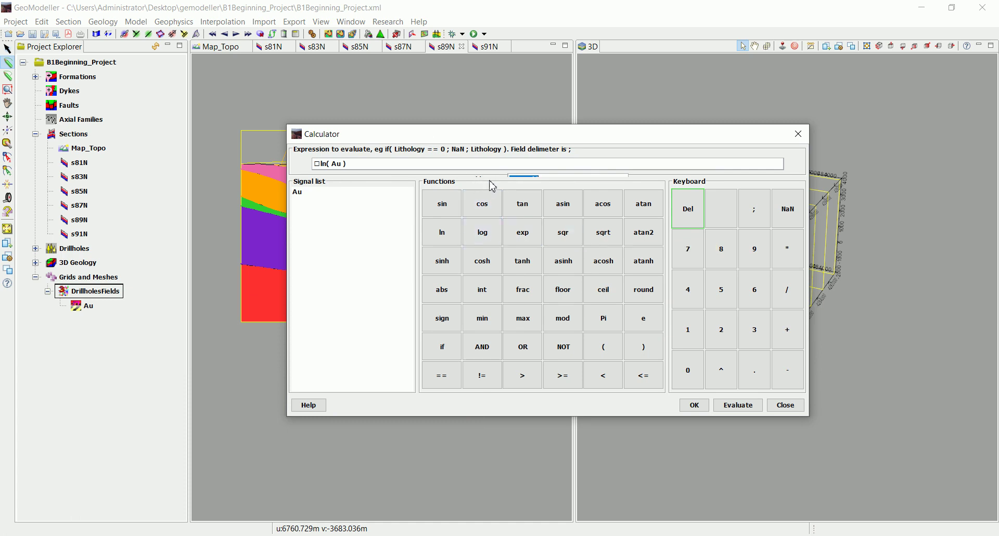
{"action": "left_click_drag", "start_coordinate": [508, 126], "coordinate": [475, 98]}
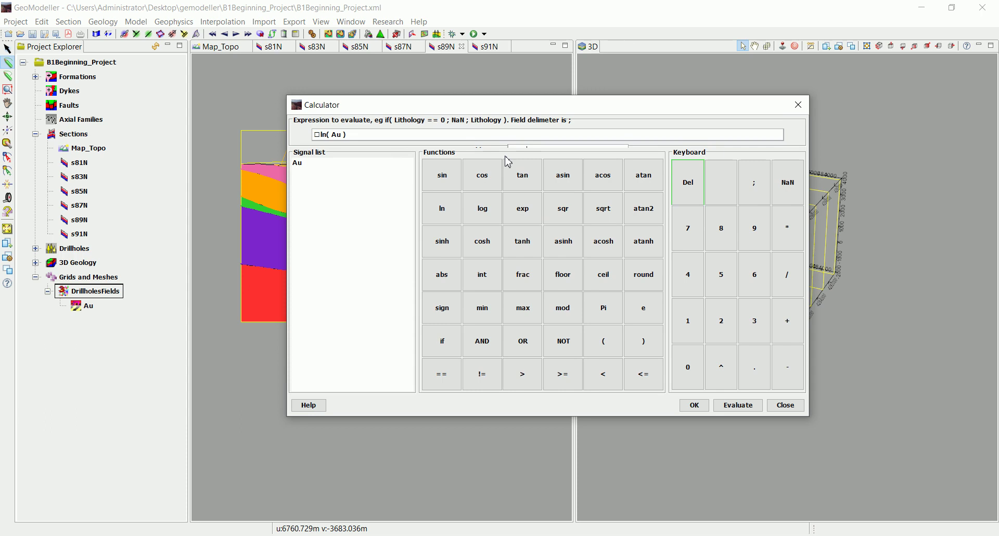
{"action": "left_click", "coordinate": [694, 405]}
{"action": "left_click", "coordinate": [656, 281]}
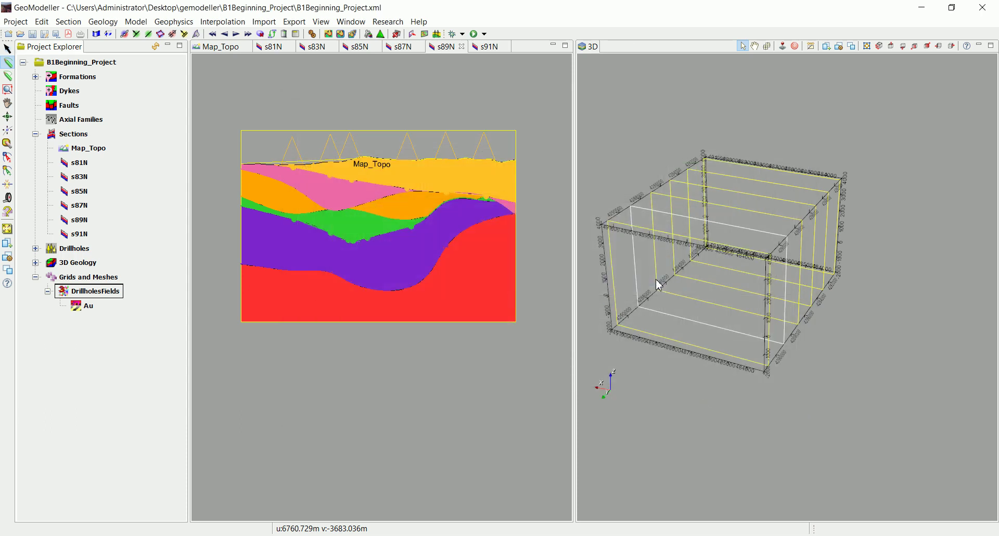
- Compute a new field on DrillholesFields with the expression ln( Au )
{"action": "right_click", "coordinate": [66, 292]}
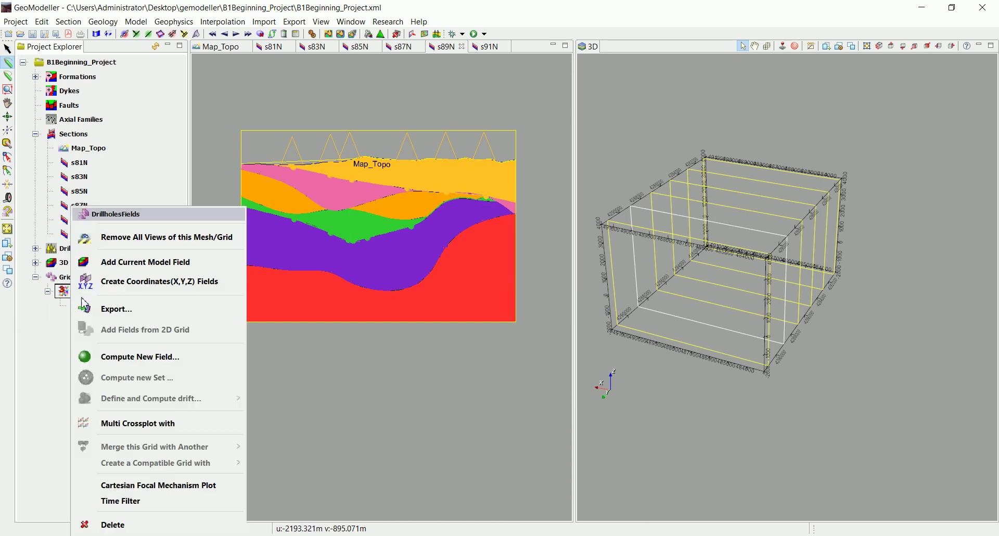
{"action": "left_click", "coordinate": [139, 357]}
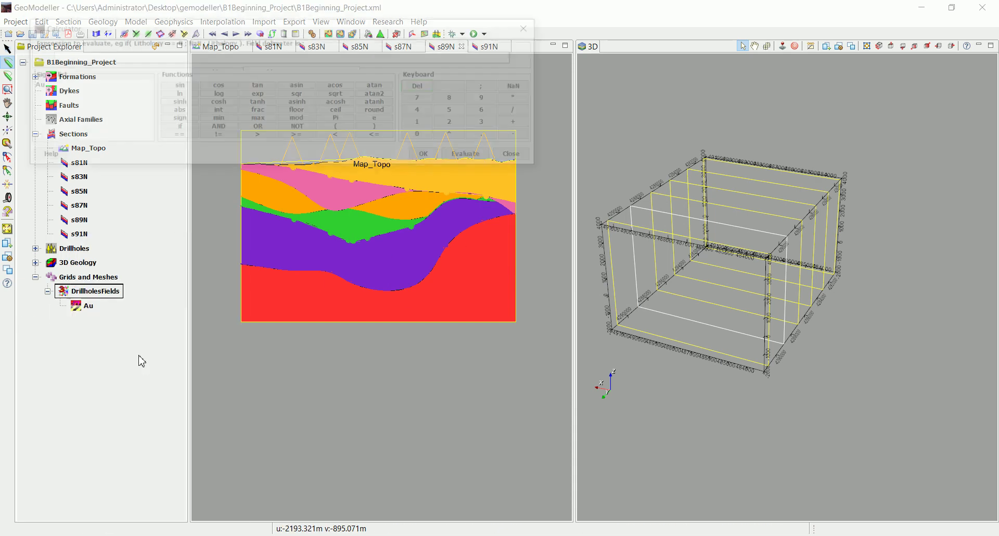
{"action": "left_click_drag", "start_coordinate": [198, 28], "coordinate": [281, 144]}
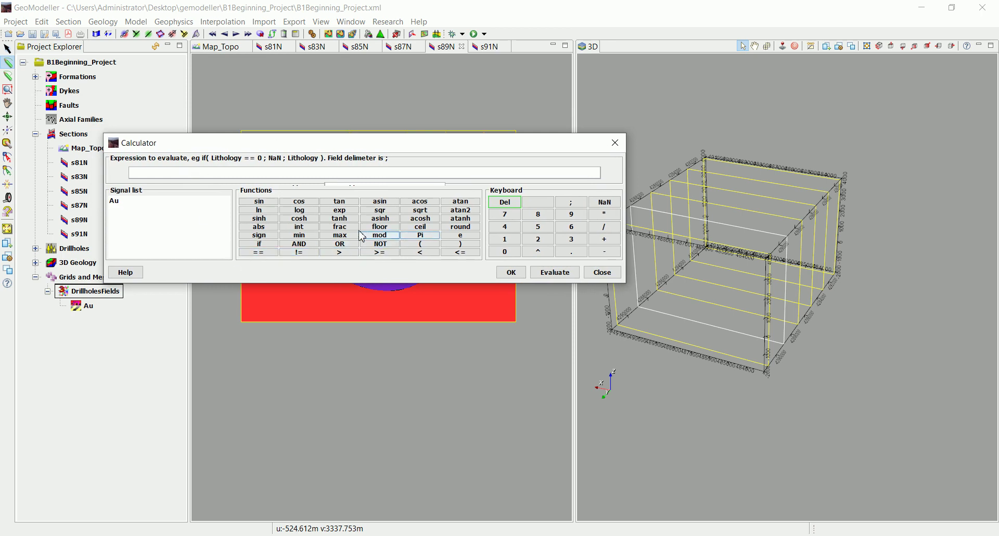
{"action": "left_click", "coordinate": [263, 210]}
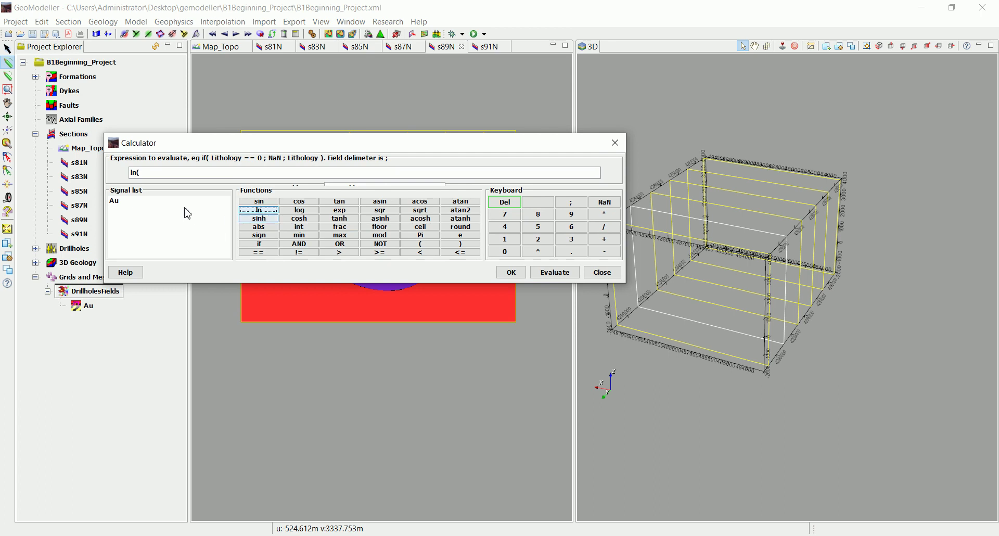
{"action": "double_click", "coordinate": [114, 201]}
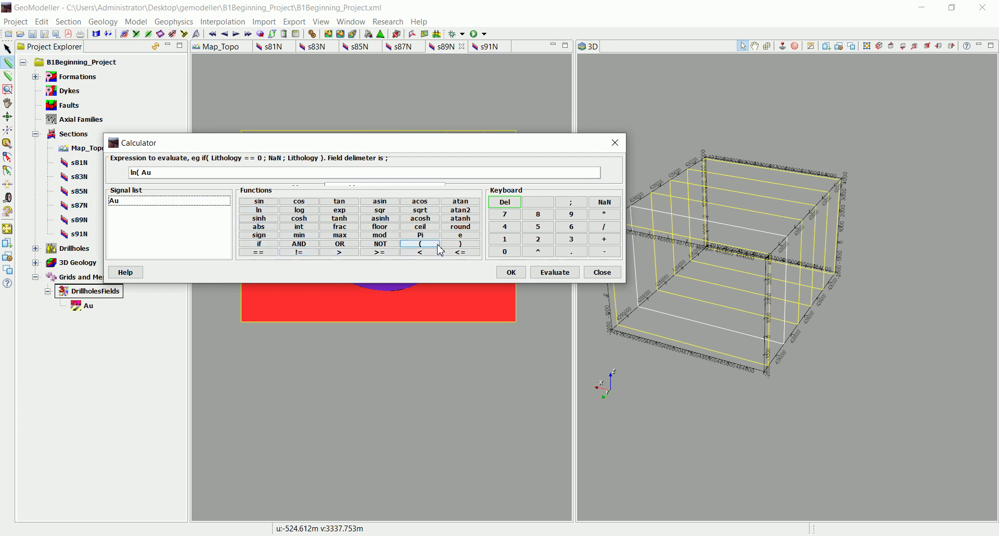
{"action": "left_click", "coordinate": [460, 244]}
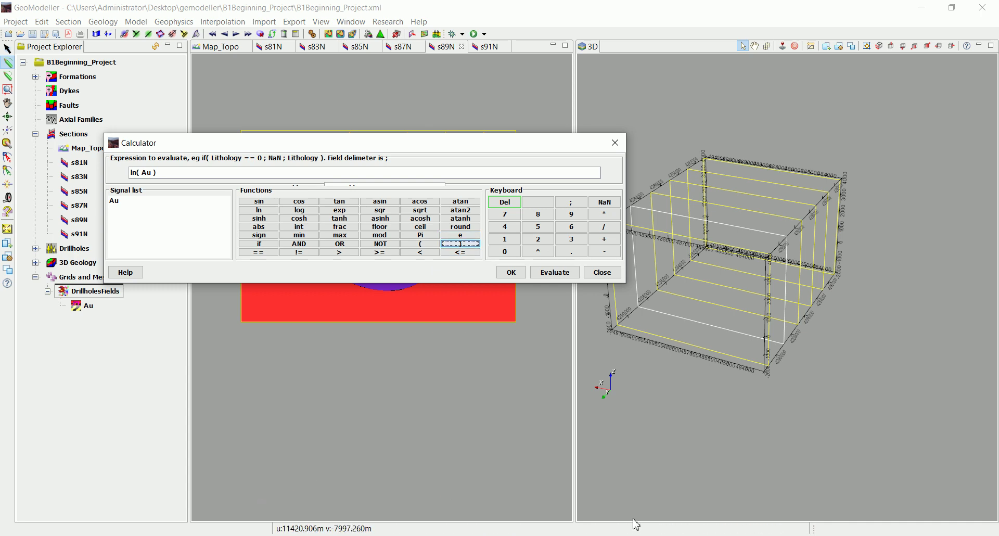
{"action": "left_click", "coordinate": [509, 272]}
- Open the Field Visualisation Manager for NewField
{"action": "left_click", "coordinate": [105, 325]}
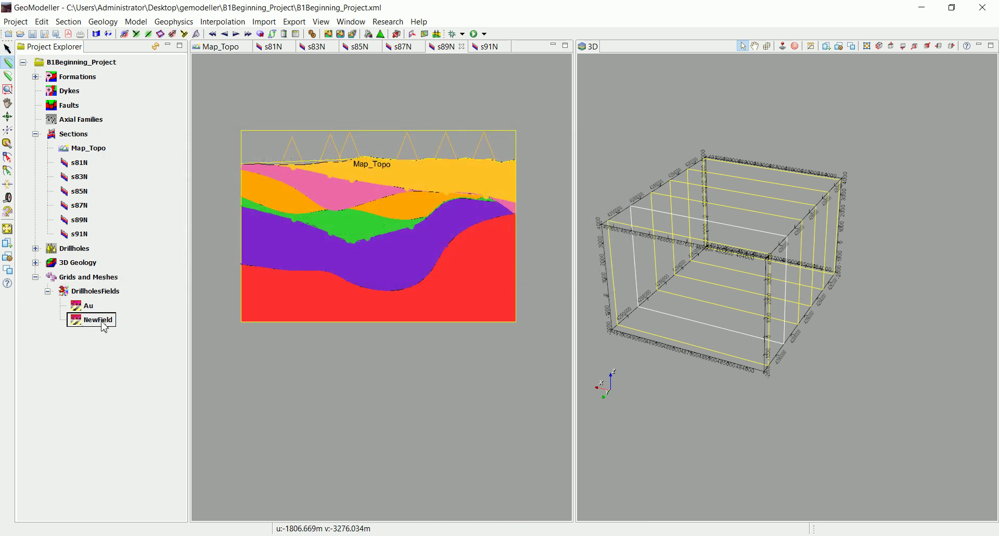
{"action": "right_click", "coordinate": [99, 327]}
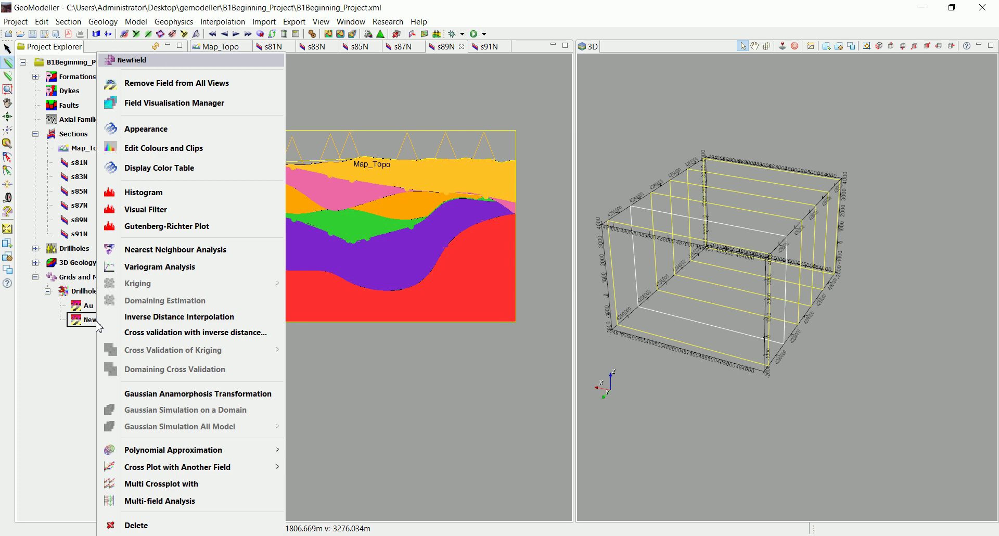
{"action": "key", "text": "Escape"}
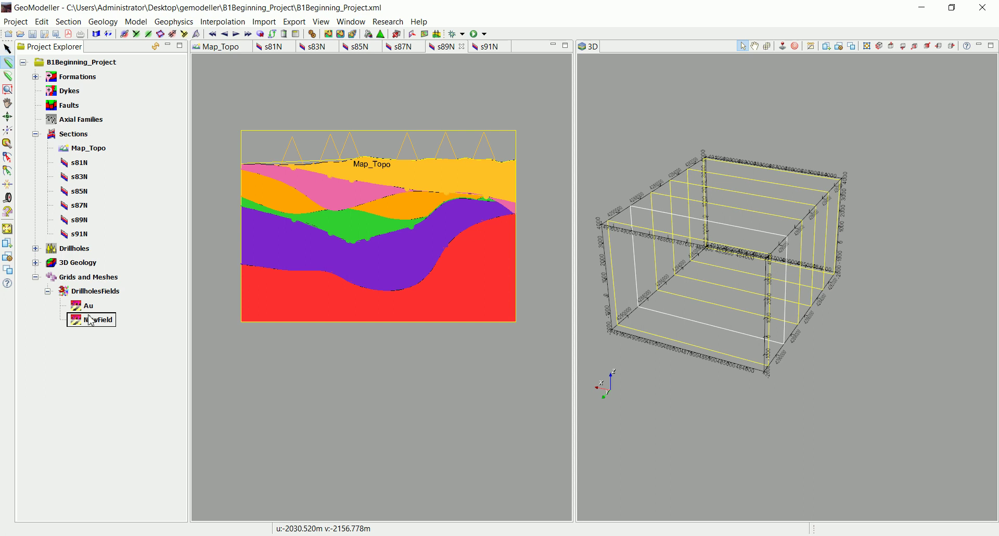
{"action": "left_click_drag", "start_coordinate": [666, 301], "coordinate": [627, 306]}
{"action": "right_click", "coordinate": [104, 323]}
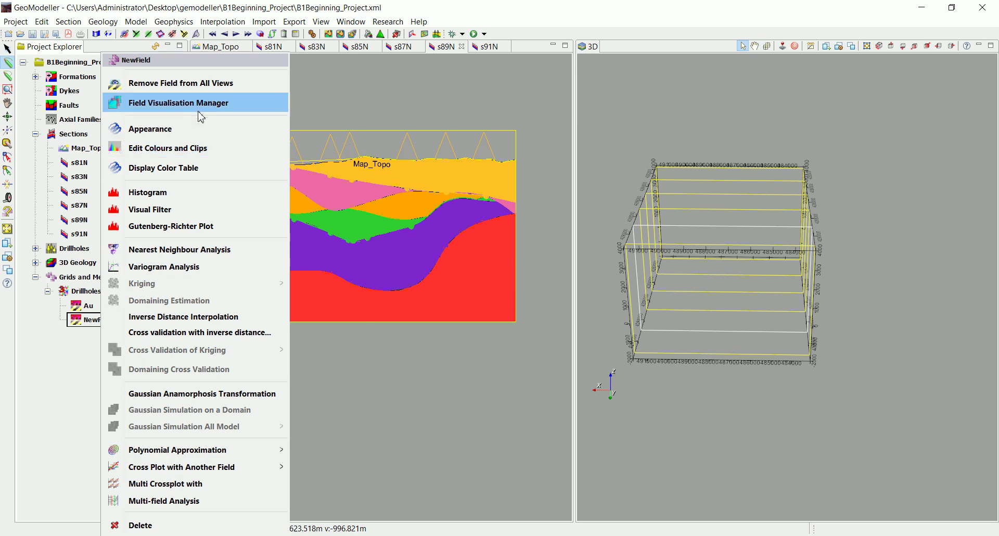
{"action": "left_click", "coordinate": [198, 106]}
- Enable View MeshGrid in 3D and View on Section in 3D for All sections
{"action": "left_click", "coordinate": [161, 75]}
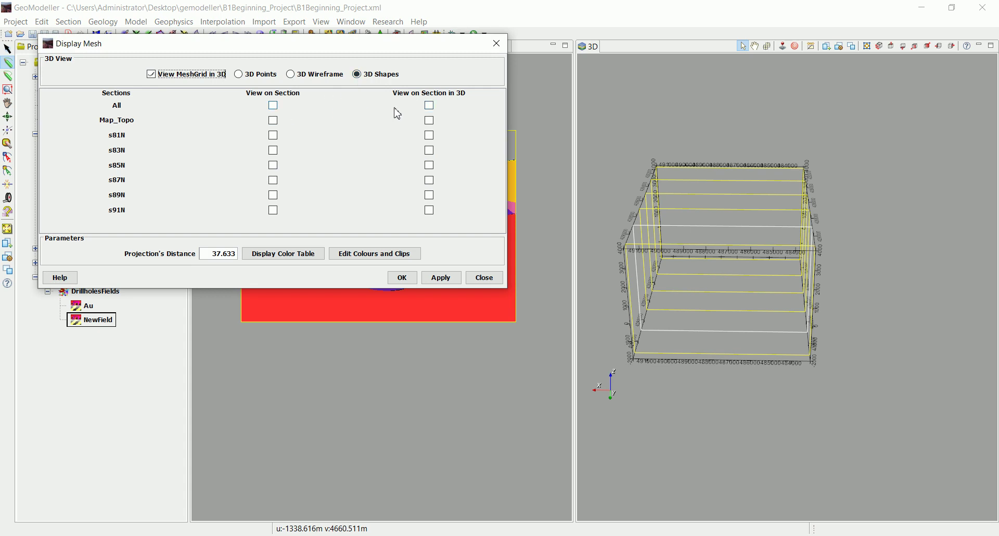
{"action": "left_click", "coordinate": [429, 105]}
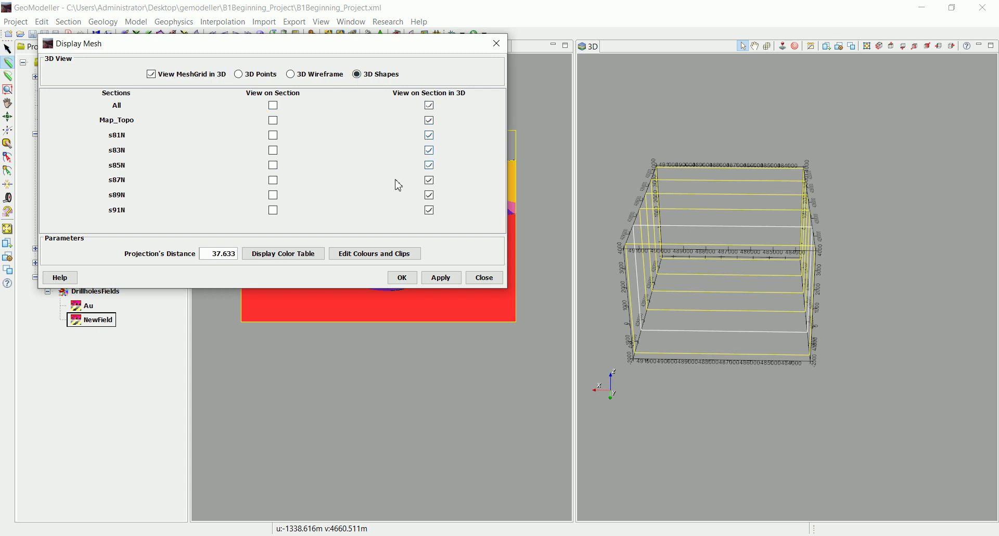
{"action": "left_click", "coordinate": [401, 278]}
- Orbit and zoom the 3D view to inspect the coloured NewField markers in the section box
{"action": "mouse_move", "coordinate": [678, 303]}
{"action": "left_mouse_down"}
{"action": "mouse_move", "coordinate": [749, 351]}
{"action": "mouse_move", "coordinate": [691, 381]}
{"action": "mouse_move", "coordinate": [675, 292]}
{"action": "left_mouse_up"}
{"action": "scroll", "coordinate": [676, 292], "scroll_direction": "up", "scroll_amount": 5}
{"action": "mouse_move", "coordinate": [680, 341]}
{"action": "left_mouse_down"}
{"action": "mouse_move", "coordinate": [669, 353]}
{"action": "mouse_move", "coordinate": [631, 299]}
{"action": "mouse_move", "coordinate": [734, 341]}
{"action": "mouse_move", "coordinate": [801, 343]}
{"action": "mouse_move", "coordinate": [762, 314]}
{"action": "mouse_move", "coordinate": [666, 331]}
{"action": "left_mouse_up"}
{"action": "scroll", "coordinate": [669, 331], "scroll_direction": "down", "scroll_amount": 5}
{"action": "left_click_drag", "start_coordinate": [719, 316], "coordinate": [740, 329]}
{"action": "scroll", "coordinate": [704, 301], "scroll_direction": "up", "scroll_amount": 5}
{"action": "left_click_drag", "start_coordinate": [705, 302], "coordinate": [734, 369]}
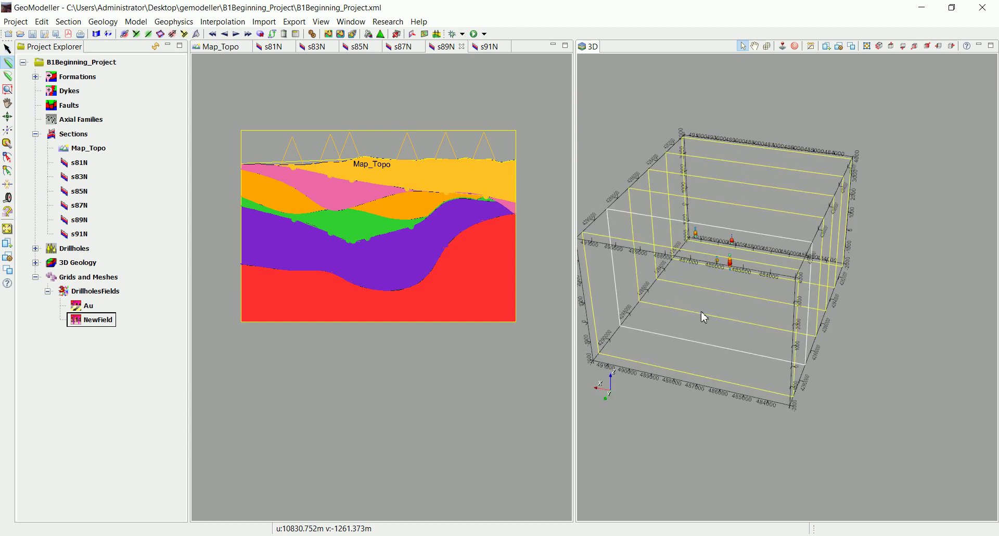